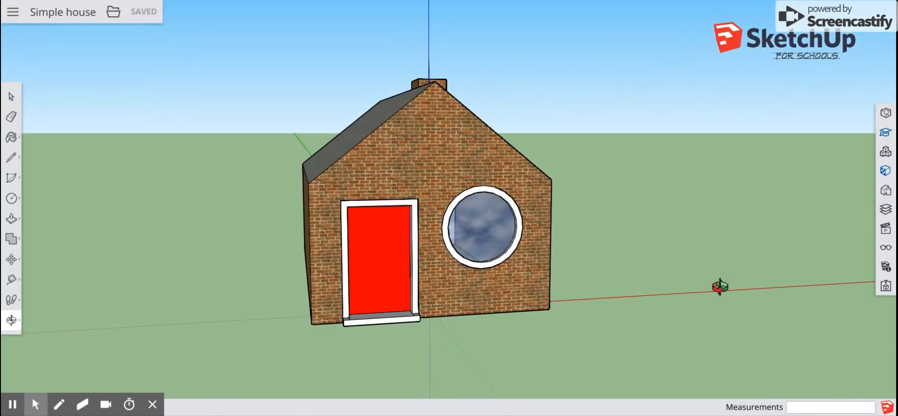
pyautogui.moveTo(224, 263); pyautogui.dragTo(172, 283)
pyautogui.moveTo(605, 229); pyautogui.dragTo(531, 262)
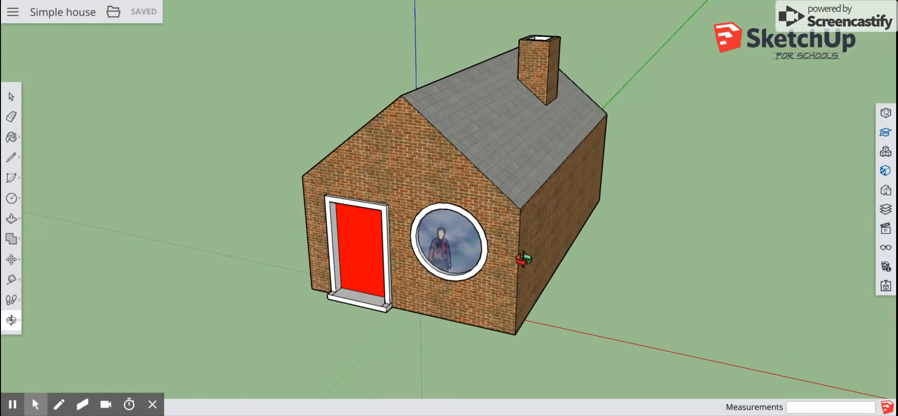
pyautogui.moveTo(466, 271); pyautogui.dragTo(465, 275)
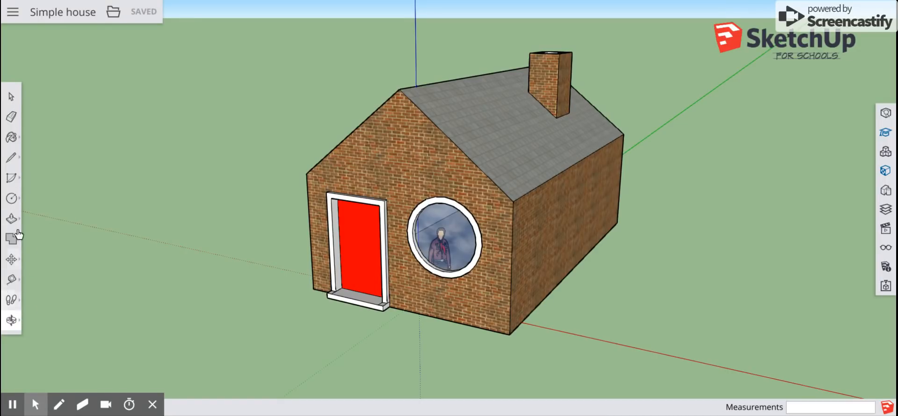
pyautogui.click(12, 97)
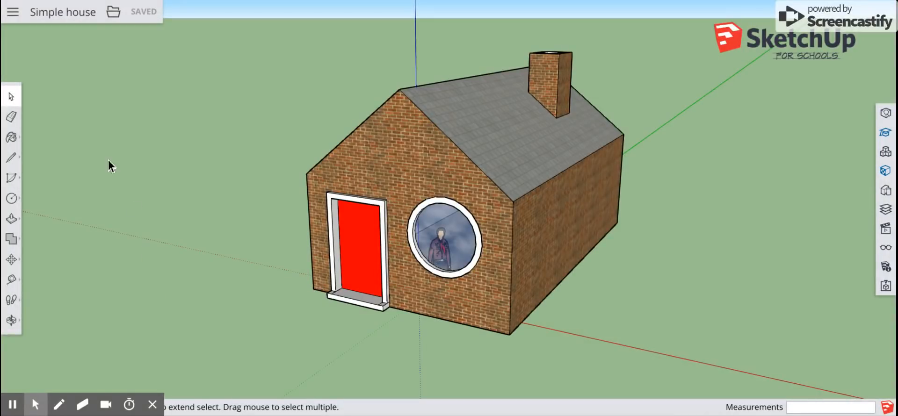
# Start a new blank model
pyautogui.click(14, 12)
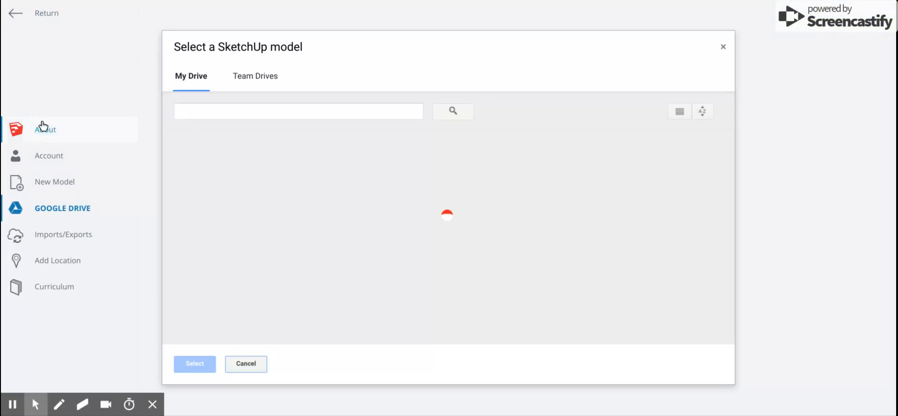
pyautogui.click(72, 188)
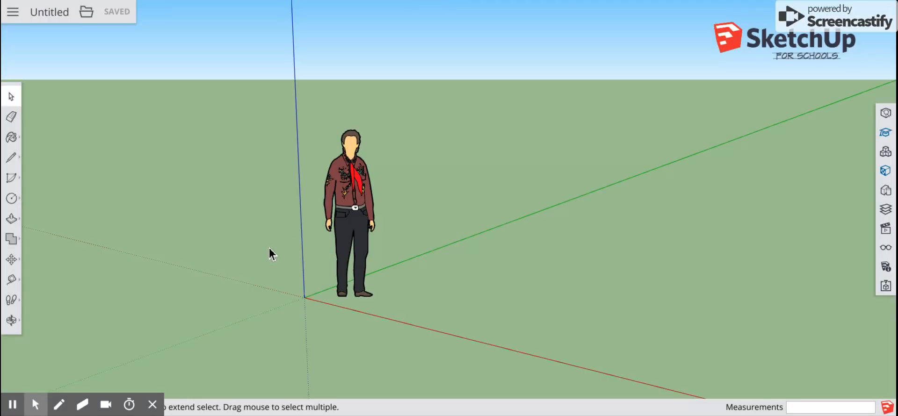
# Draw a ground-plane rectangle of about 4563 by 10869 mm around the origin as the house footprint
pyautogui.scroll(-4, 264, 250)
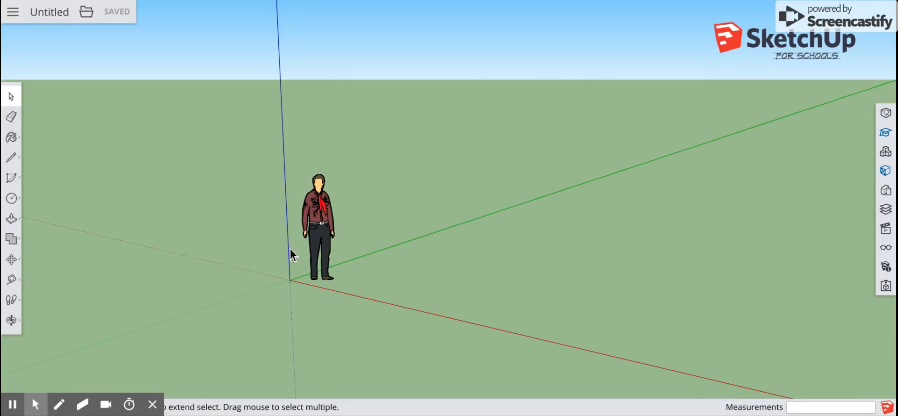
pyautogui.scroll(3, 331, 254)
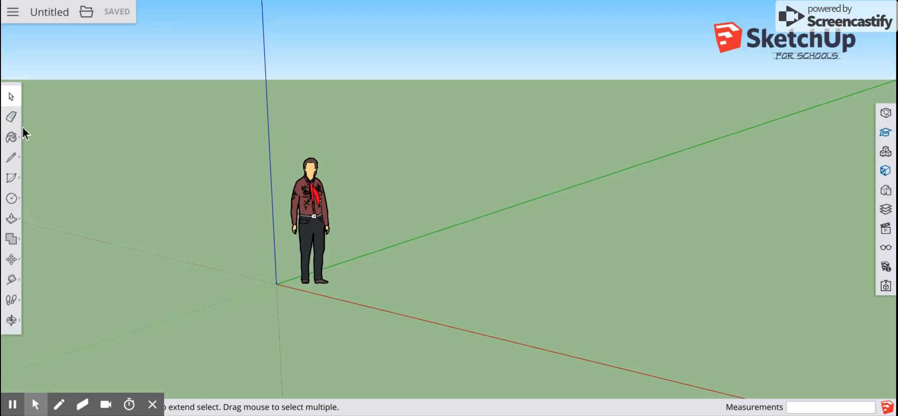
pyautogui.click(17, 200)
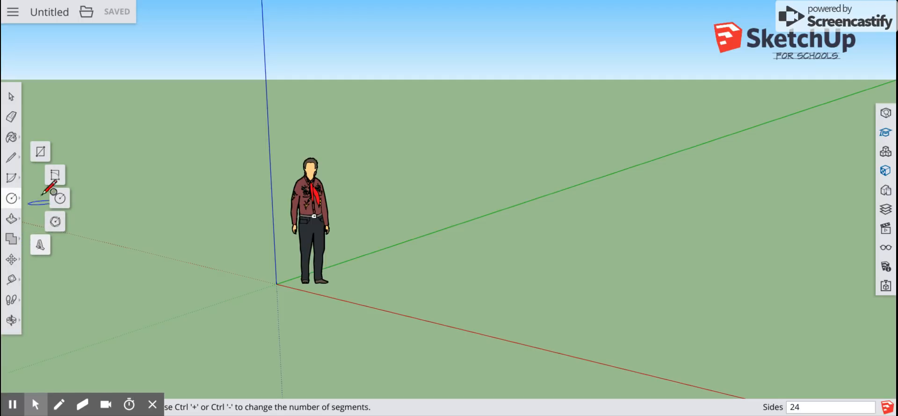
pyautogui.click(40, 151)
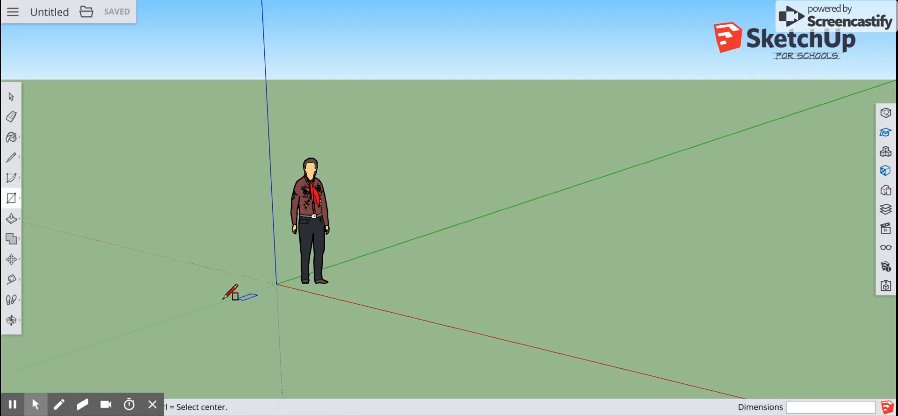
pyautogui.moveTo(131, 309)
pyautogui.mouseDown()
pyautogui.moveTo(290, 323)
pyautogui.moveTo(463, 266)
pyautogui.moveTo(714, 209)
pyautogui.mouseUp()
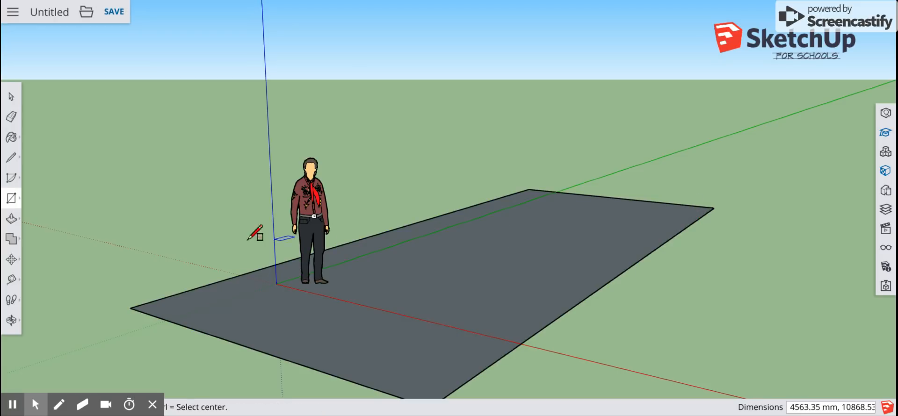
# Adjust the footprint by moving the long edge behind the figure outward about 477 mm, the opposite edge inward, and the far short edge inward about 1206 mm
pyautogui.click(12, 259)
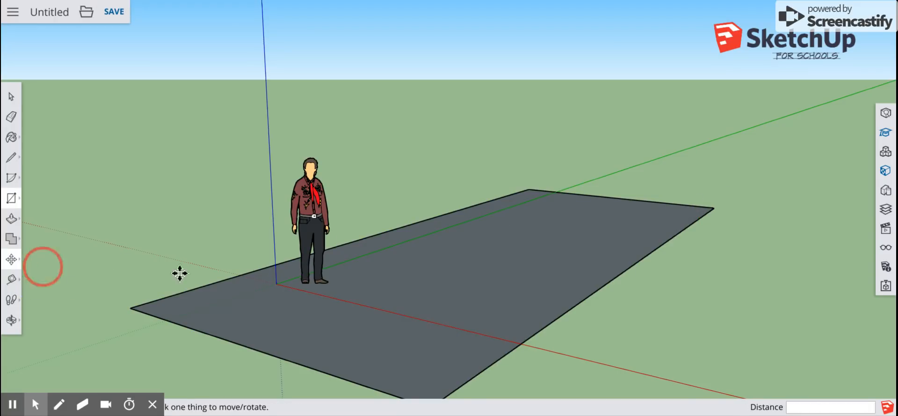
pyautogui.moveTo(229, 280); pyautogui.dragTo(208, 270)
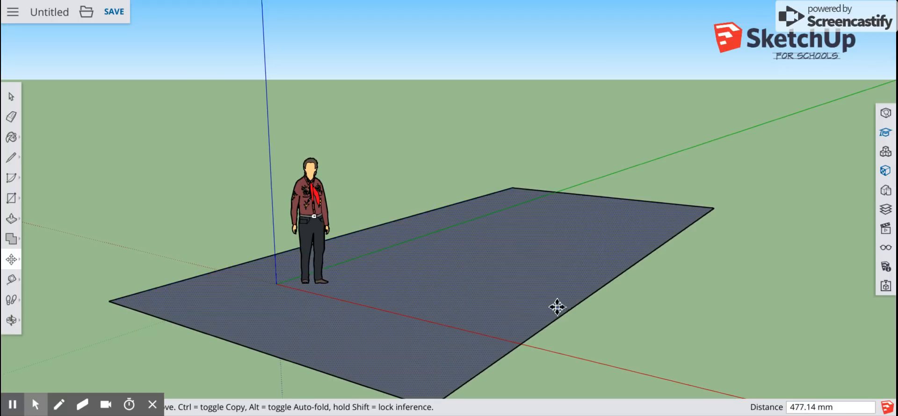
pyautogui.moveTo(557, 321); pyautogui.dragTo(531, 304)
pyautogui.moveTo(618, 197); pyautogui.dragTo(576, 216)
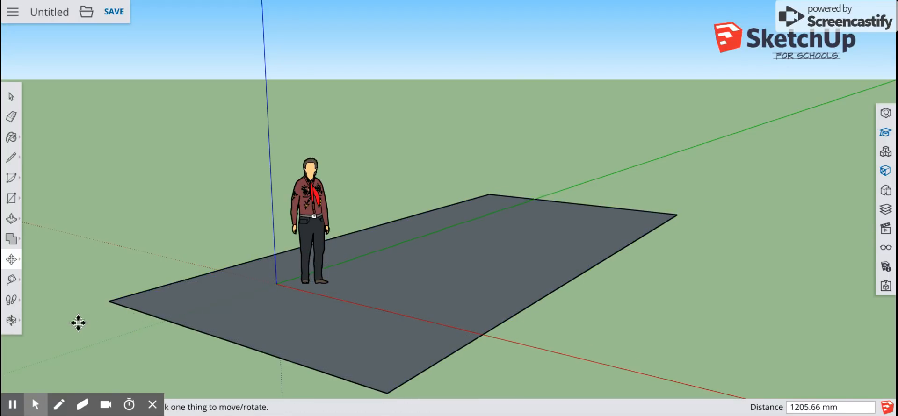
# Push/Pull the footprint rectangle upward about 2390 mm to form the body of the house
pyautogui.scroll(-1, 73, 331)
pyautogui.click(12, 320)
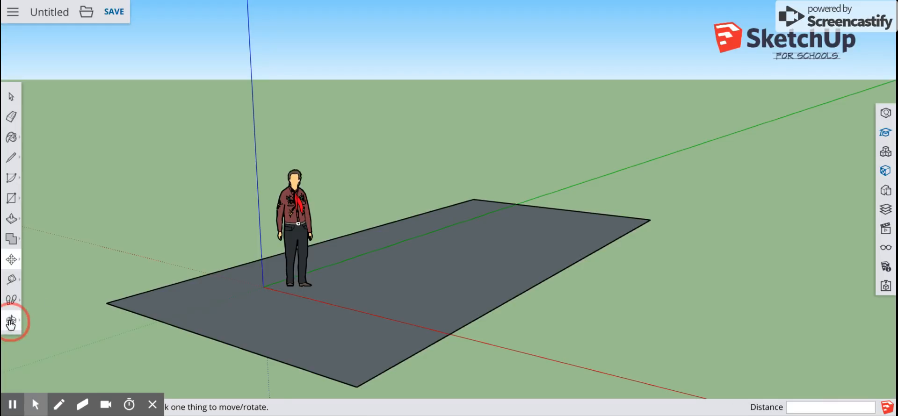
pyautogui.moveTo(120, 236); pyautogui.dragTo(68, 268)
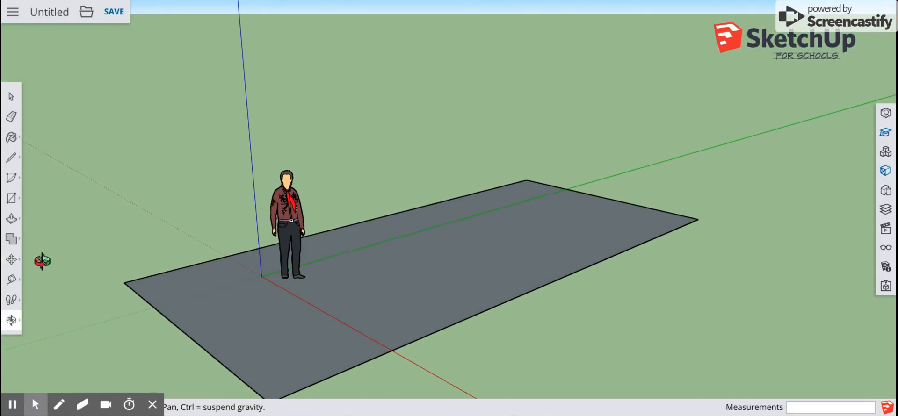
pyautogui.click(11, 222)
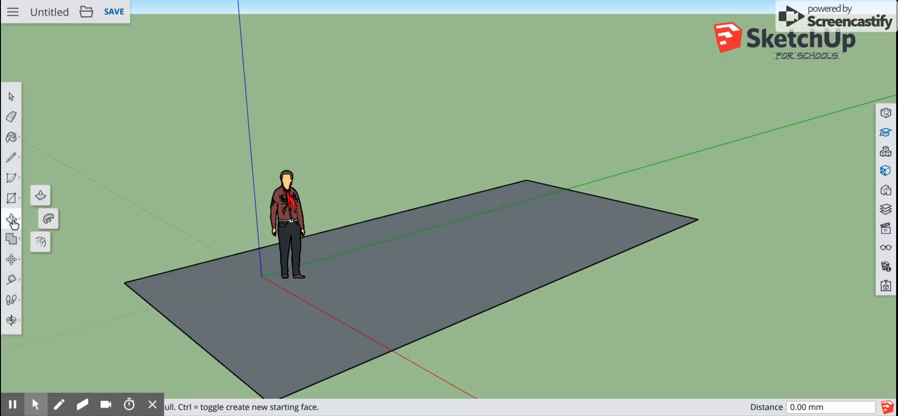
pyautogui.moveTo(265, 317); pyautogui.dragTo(235, 154)
# Draw a ridge line lengthwise across the top face, from the midpoint of the front edge to the midpoint of the back edge
pyautogui.scroll(-3, 498, 345)
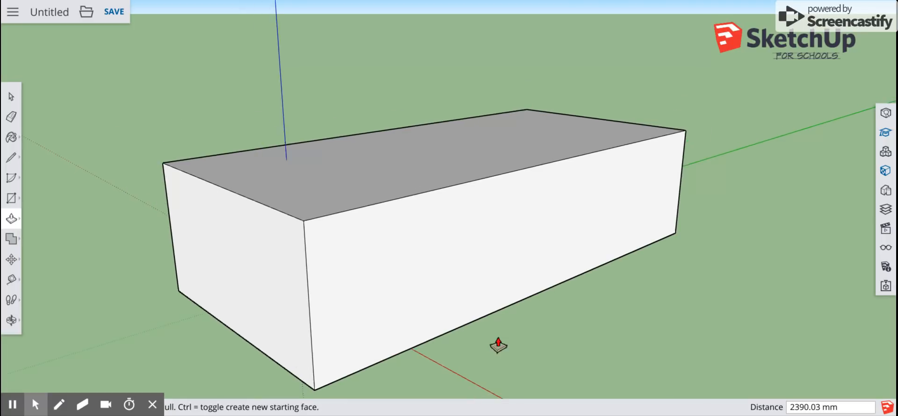
pyautogui.click(12, 322)
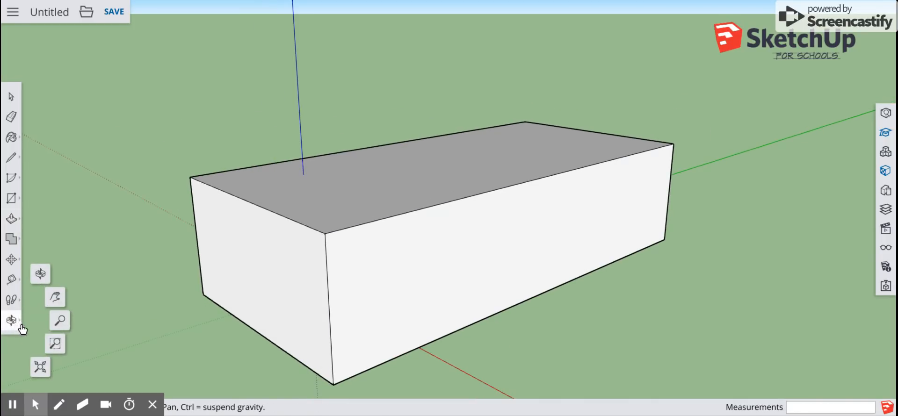
pyautogui.click(55, 298)
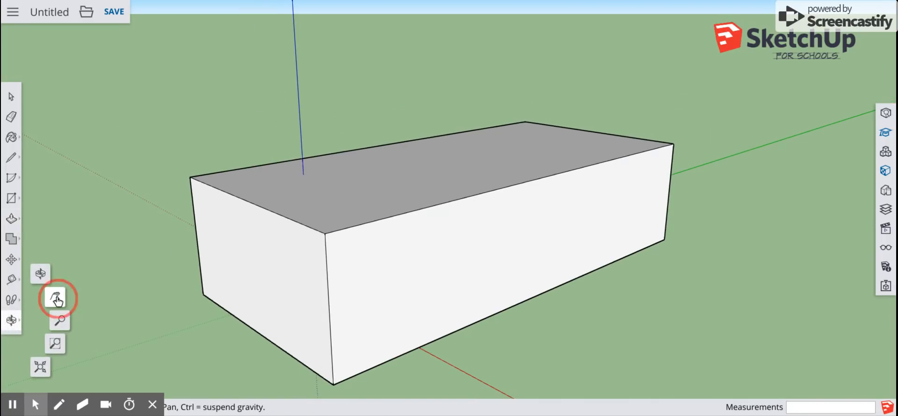
pyautogui.moveTo(114, 301); pyautogui.dragTo(170, 267)
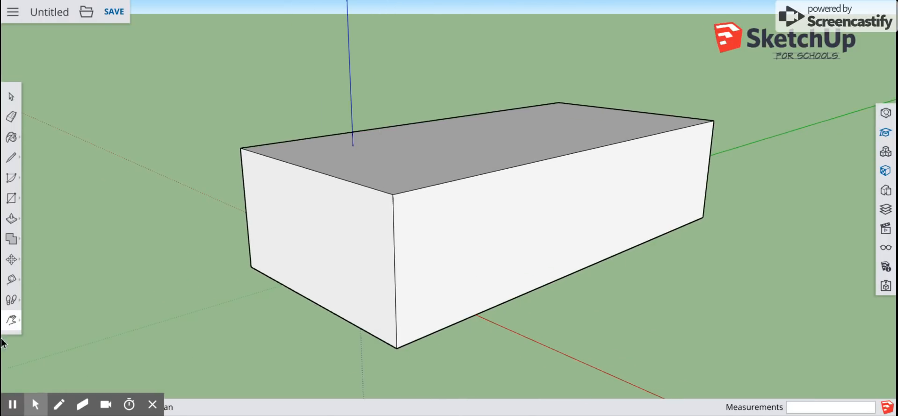
pyautogui.click(14, 327)
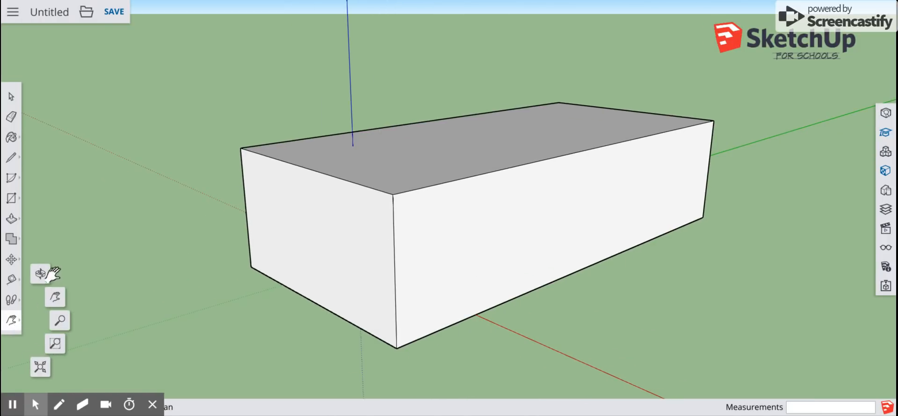
pyautogui.click(38, 275)
pyautogui.moveTo(136, 300); pyautogui.dragTo(223, 374)
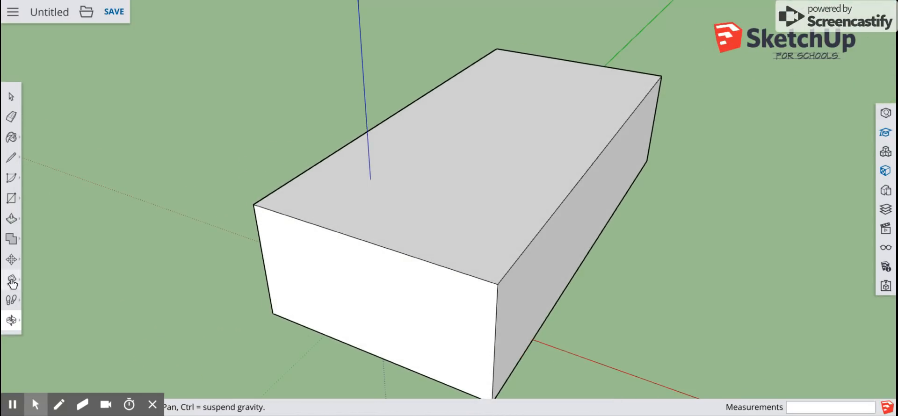
pyautogui.click(12, 161)
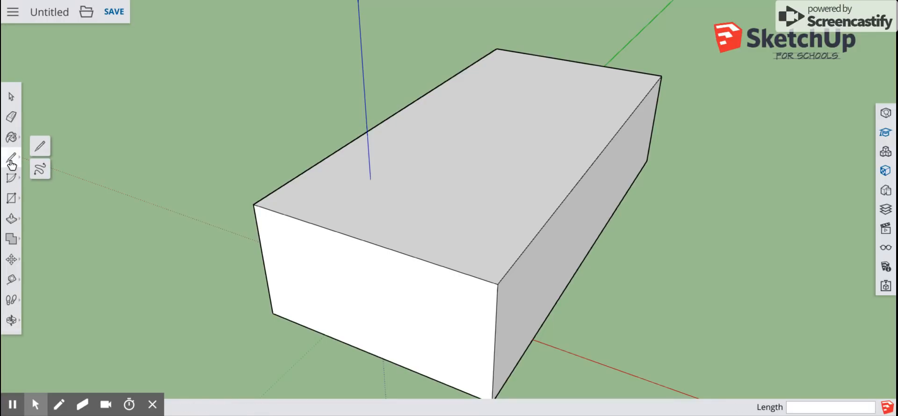
pyautogui.click(364, 241)
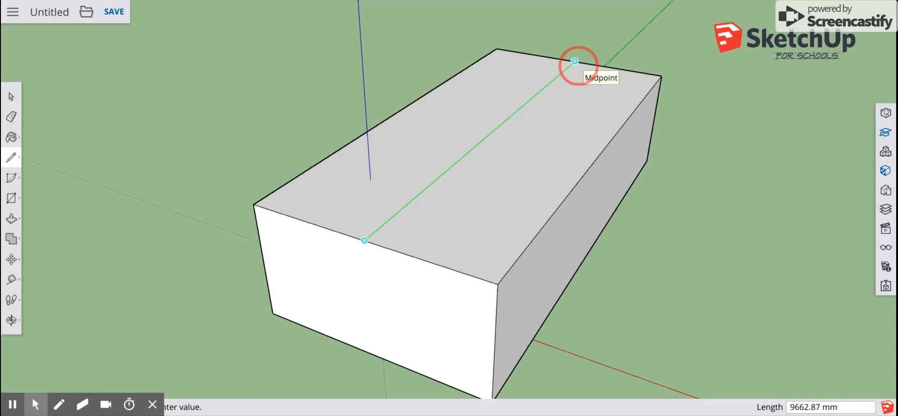
pyautogui.click(574, 61)
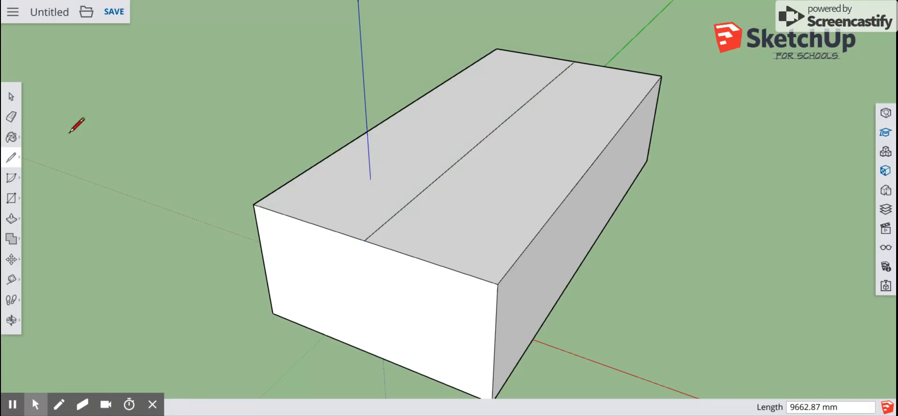
# Select the ridge line and move it up about 2033 mm along the blue axis to form a pitched roof
pyautogui.click(11, 96)
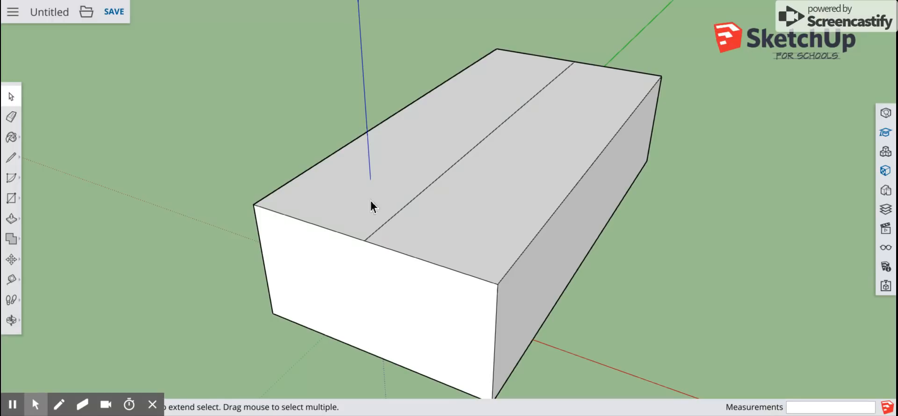
pyautogui.click(384, 220)
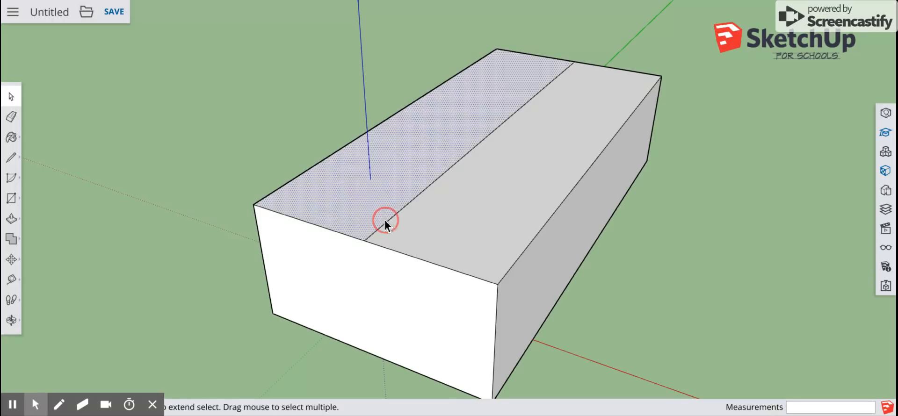
pyautogui.click(383, 225)
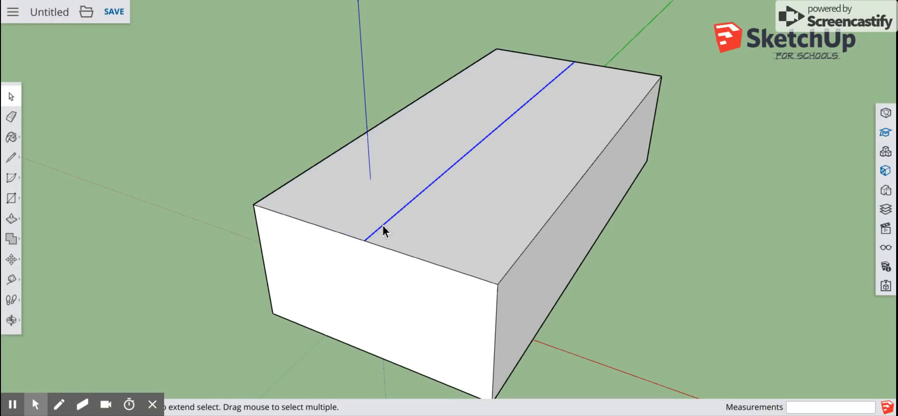
pyautogui.click(11, 259)
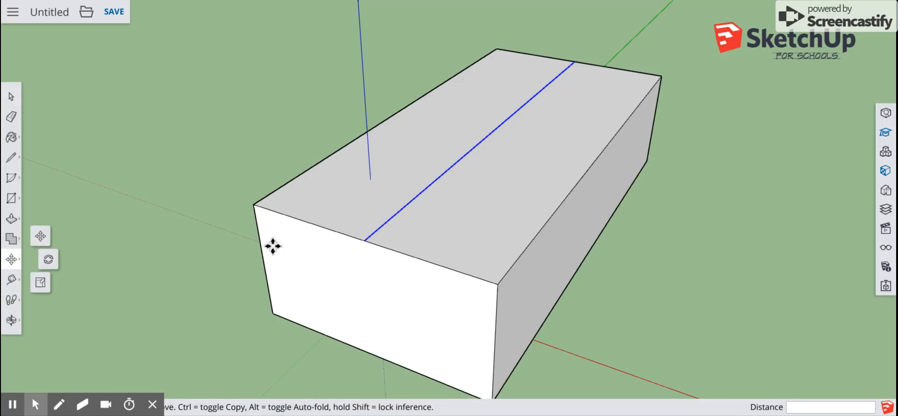
pyautogui.moveTo(362, 239); pyautogui.dragTo(352, 121)
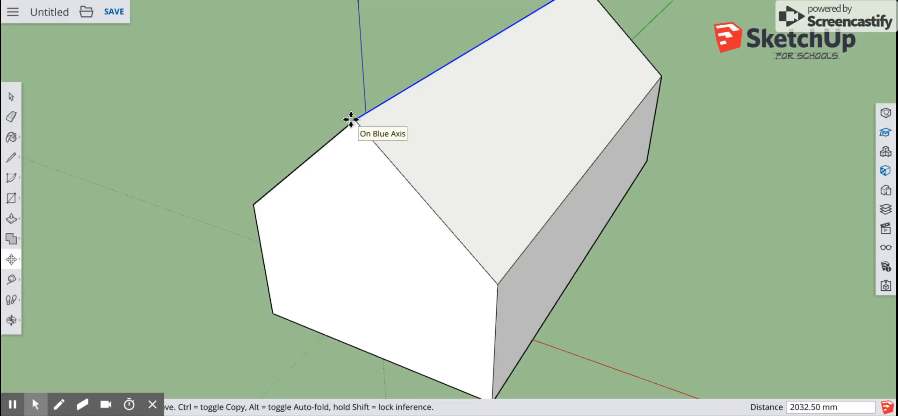
# Draw a door rectangle of about 1243 by 2011 mm on the front gable wall, rising from its base near the left corner
pyautogui.moveTo(114, 276); pyautogui.dragTo(210, 214, button='middle')
pyautogui.moveTo(631, 229); pyautogui.dragTo(521, 246, button='middle')
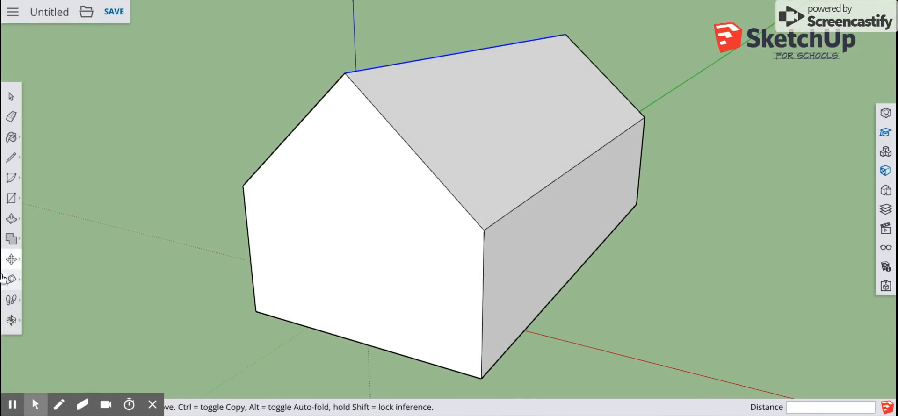
pyautogui.click(11, 198)
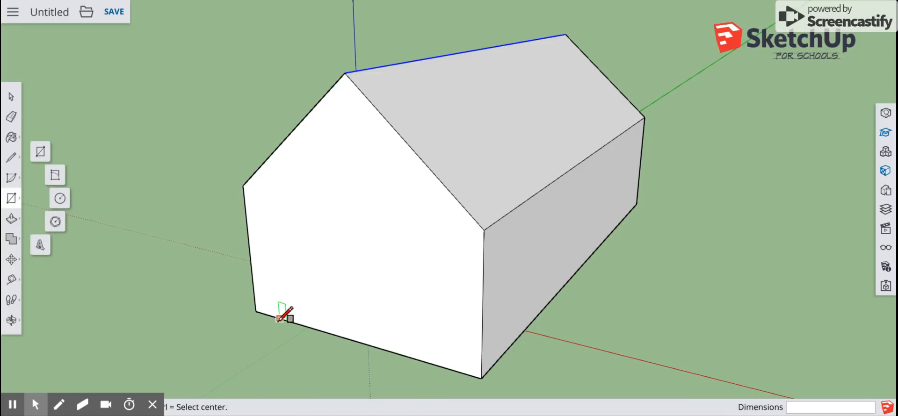
pyautogui.moveTo(273, 317); pyautogui.dragTo(321, 222)
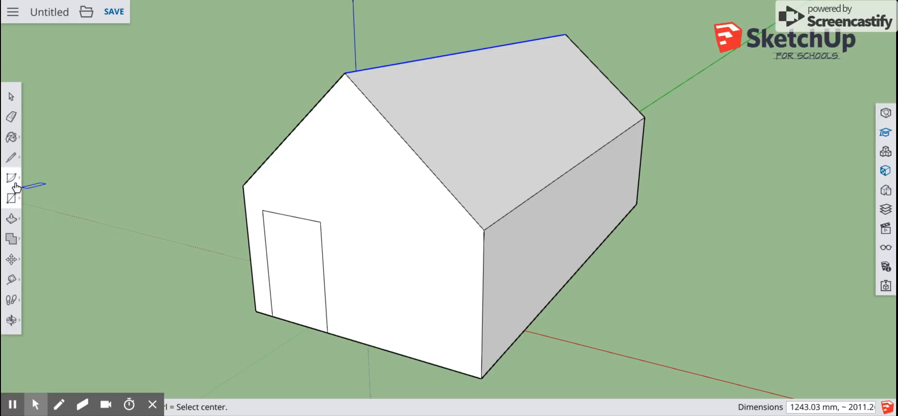
# Draw a circular window outline with a radius of about 720 mm on the front wall, to the right of the door
pyautogui.click(14, 200)
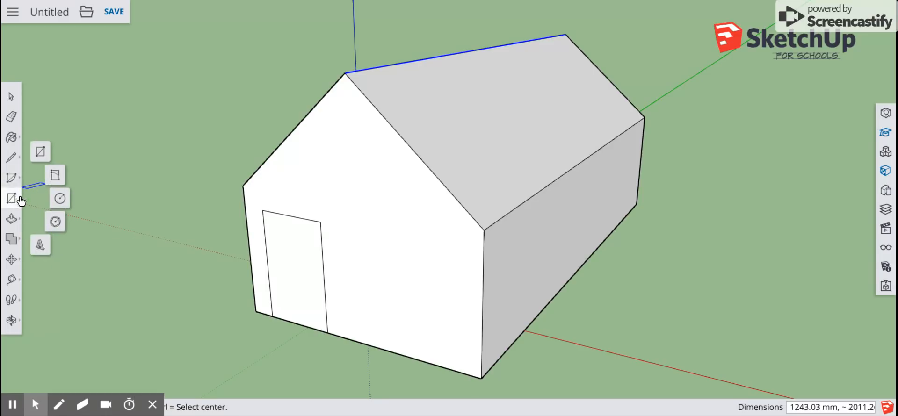
pyautogui.click(59, 197)
pyautogui.moveTo(394, 263); pyautogui.dragTo(431, 289)
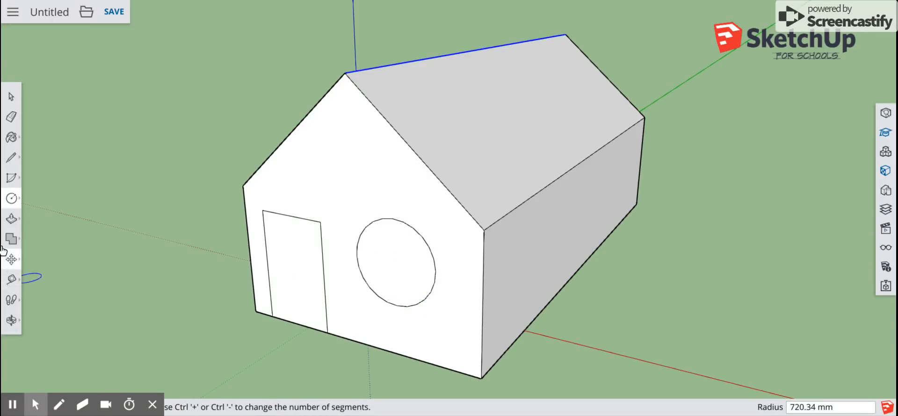
# Offset the round window outline and the door rectangle inward to create narrow frame borders around both
pyautogui.click(20, 218)
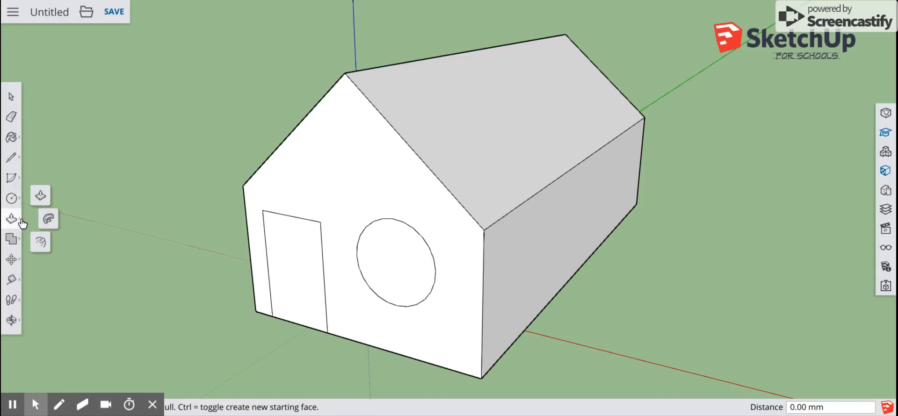
pyautogui.click(43, 244)
pyautogui.click(363, 248)
pyautogui.click(367, 251)
pyautogui.click(282, 248)
pyautogui.moveTo(282, 249)
pyautogui.mouseDown()
pyautogui.moveTo(266, 239)
pyautogui.moveTo(271, 245)
pyautogui.mouseUp()
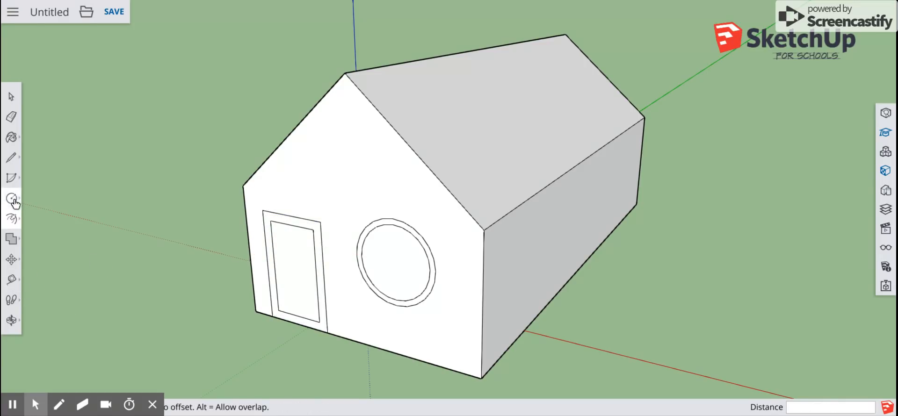
# Recess the round window pane with Push/Pull and pull its ring frame out from the wall about 36 mm
pyautogui.click(19, 221)
pyautogui.click(40, 195)
pyautogui.moveTo(380, 264); pyautogui.dragTo(356, 259)
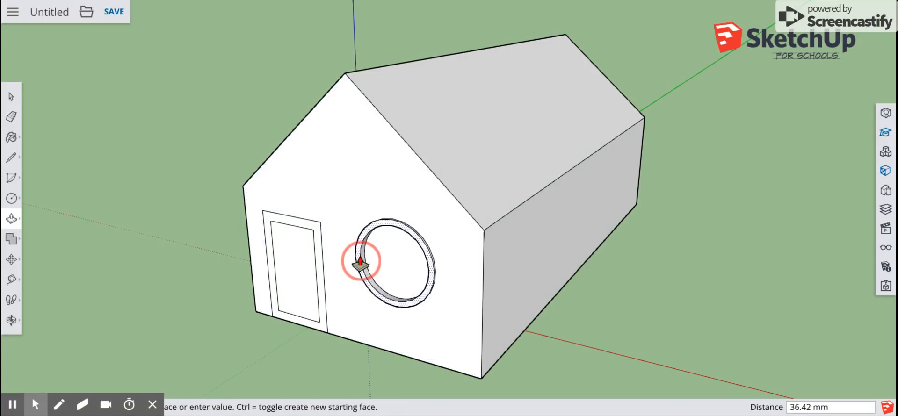
# Pull the door frame slightly out from the wall and recess the inner door panel about 25 mm
pyautogui.click(320, 276)
pyautogui.moveTo(306, 280); pyautogui.dragTo(305, 282)
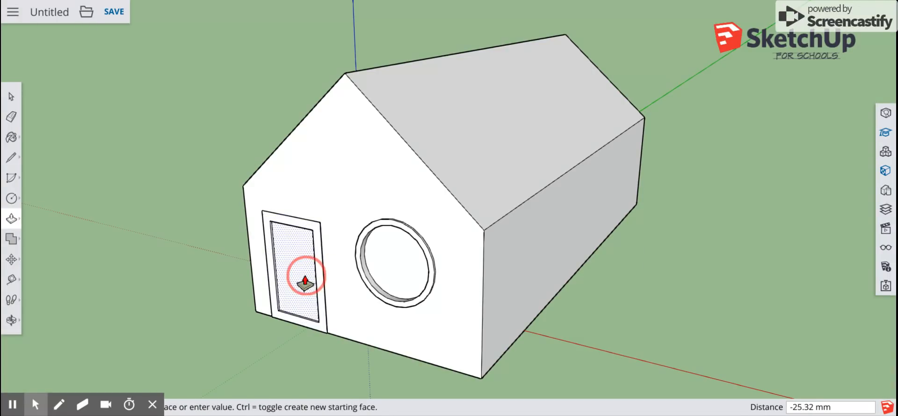
pyautogui.click(304, 283)
# Draw lines extending the door panel's lower edge to both frame sides, and pull the bottom strip out about 339 mm as a doorstep
pyautogui.scroll(5, 191, 351)
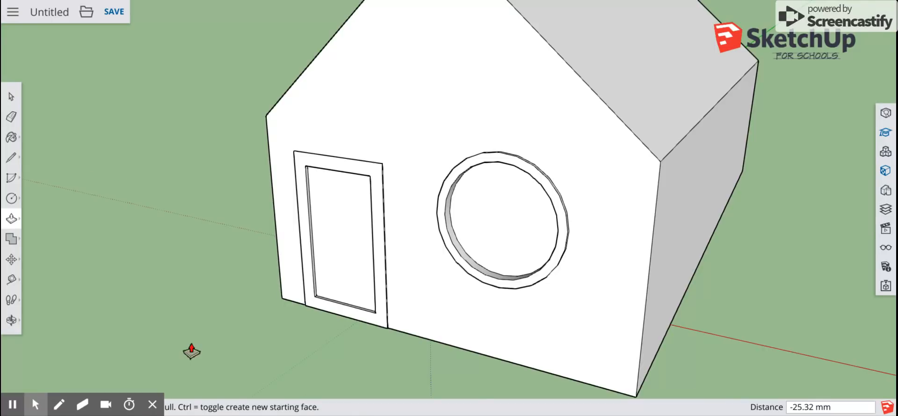
pyautogui.click(13, 161)
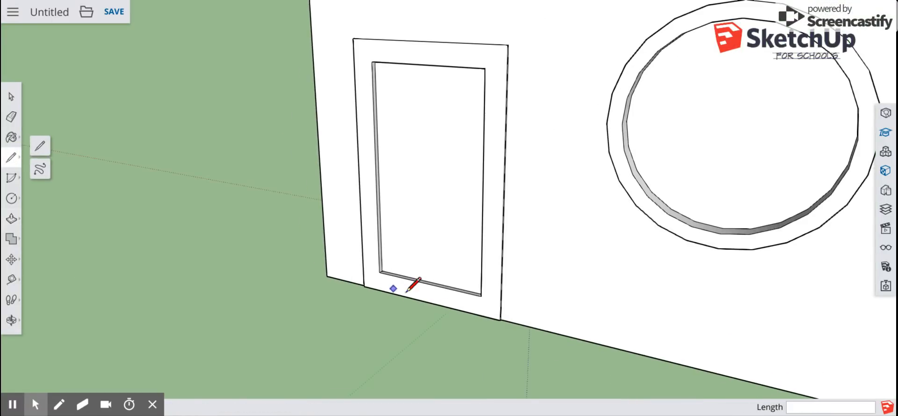
pyautogui.click(380, 272)
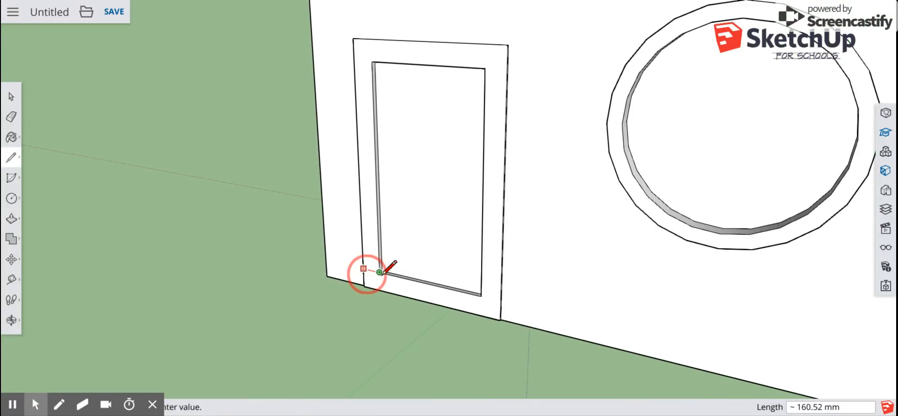
pyautogui.click(500, 300)
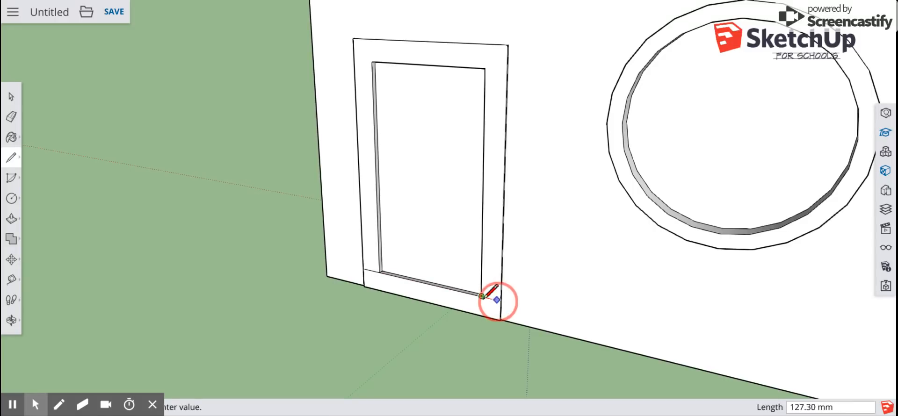
pyautogui.click(11, 218)
pyautogui.click(395, 283)
pyautogui.click(379, 314)
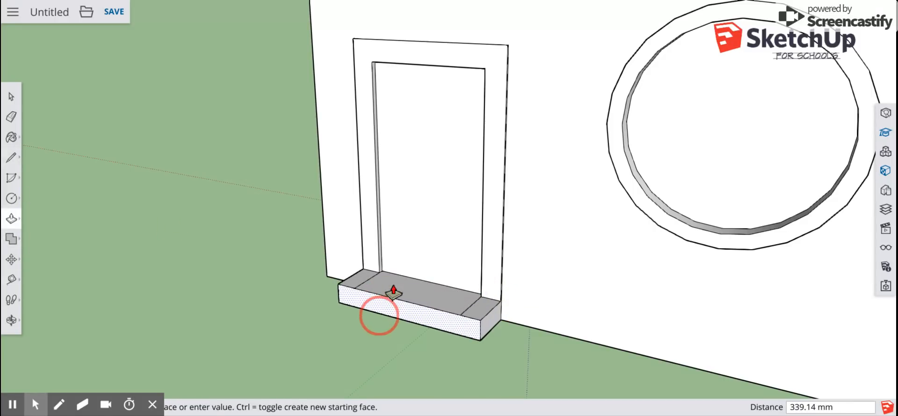
# Draw a closed chimney profile rising from the front gable's right roof edge, with its outer side about 1257 mm tall
pyautogui.moveTo(663, 308); pyautogui.dragTo(501, 261, button='middle')
pyautogui.scroll(-2, 689, 359)
pyautogui.scroll(-2, 689, 360)
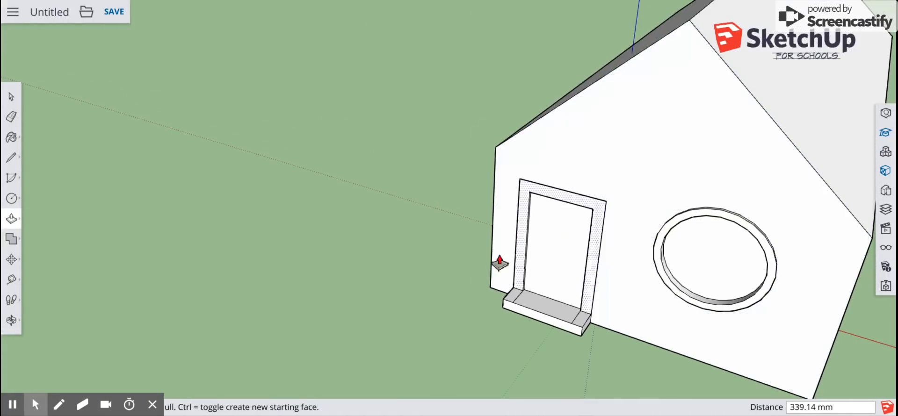
pyautogui.click(17, 318)
pyautogui.click(56, 299)
pyautogui.moveTo(664, 236); pyautogui.dragTo(401, 271)
pyautogui.scroll(-2, 401, 271)
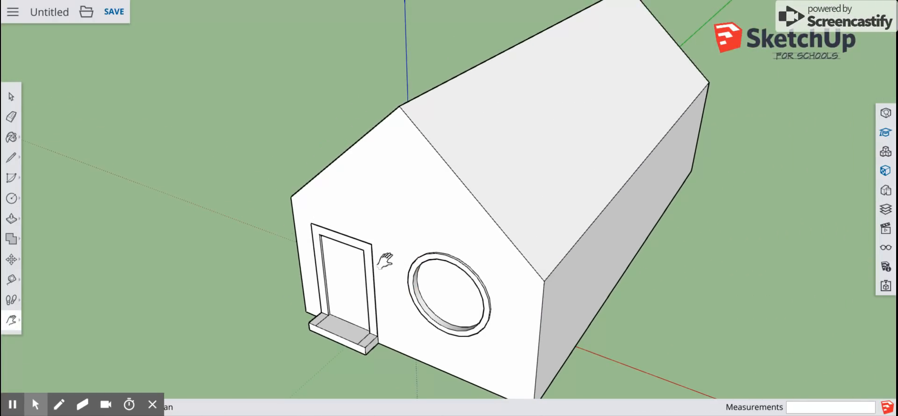
pyautogui.scroll(-1, 383, 260)
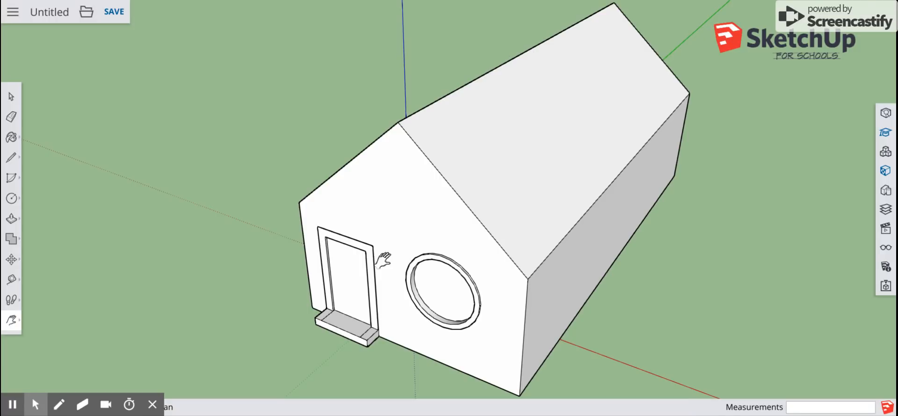
pyautogui.scroll(-1, 382, 260)
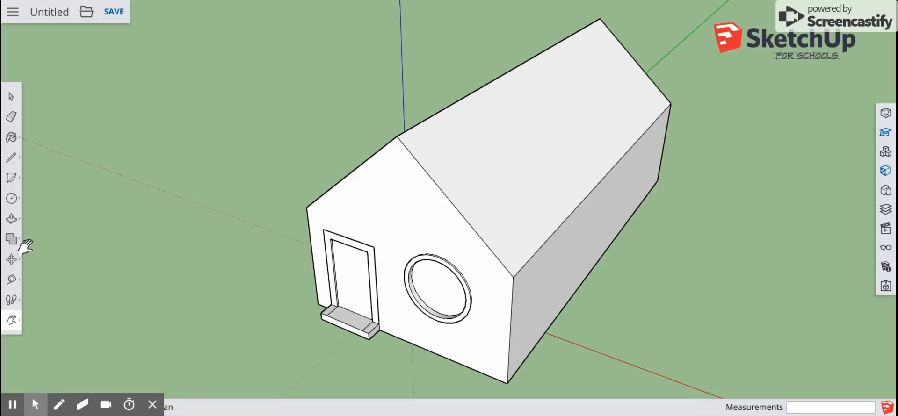
pyautogui.click(14, 159)
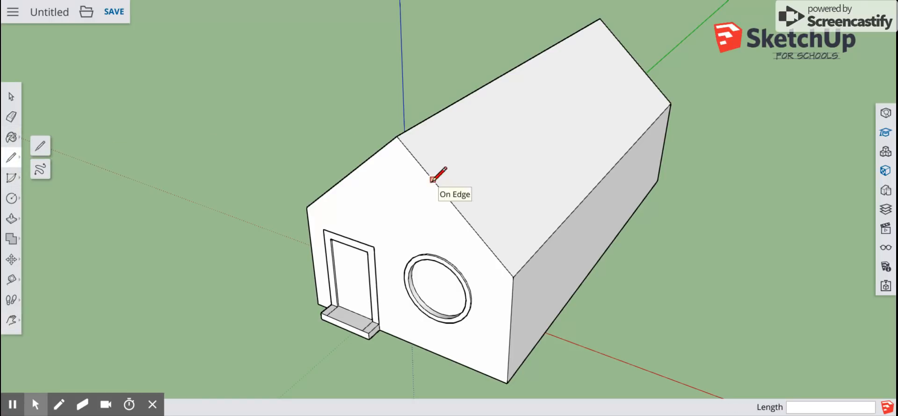
pyautogui.moveTo(419, 164)
pyautogui.mouseDown()
pyautogui.moveTo(427, 150)
pyautogui.moveTo(420, 131)
pyautogui.moveTo(458, 139)
pyautogui.moveTo(457, 208)
pyautogui.mouseUp()
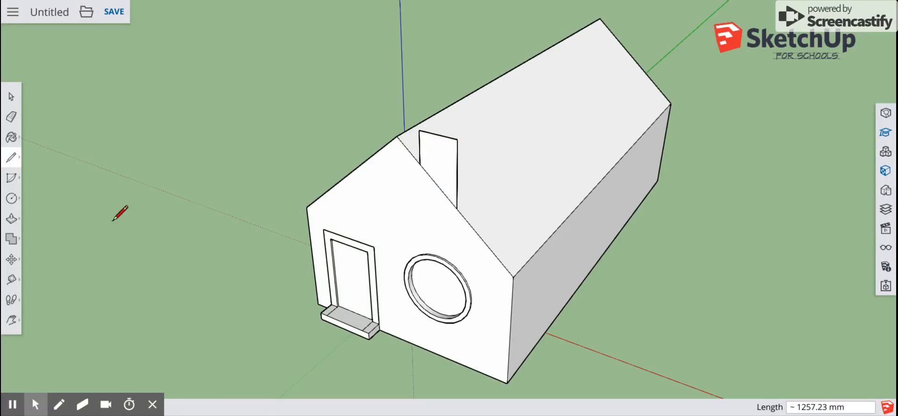
# Extrude the chimney toward the roof's rear, push its front face back about 6426 mm, and offset its top face outline inward
pyautogui.click(11, 218)
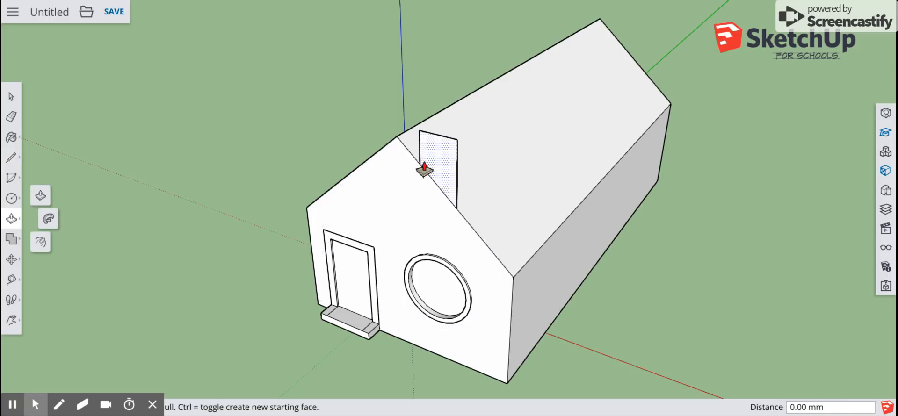
pyautogui.moveTo(428, 166); pyautogui.dragTo(599, 67)
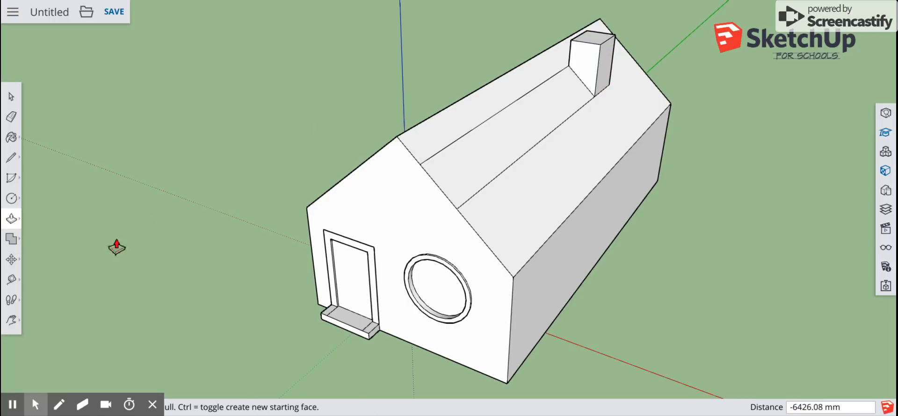
pyautogui.click(18, 223)
pyautogui.click(41, 243)
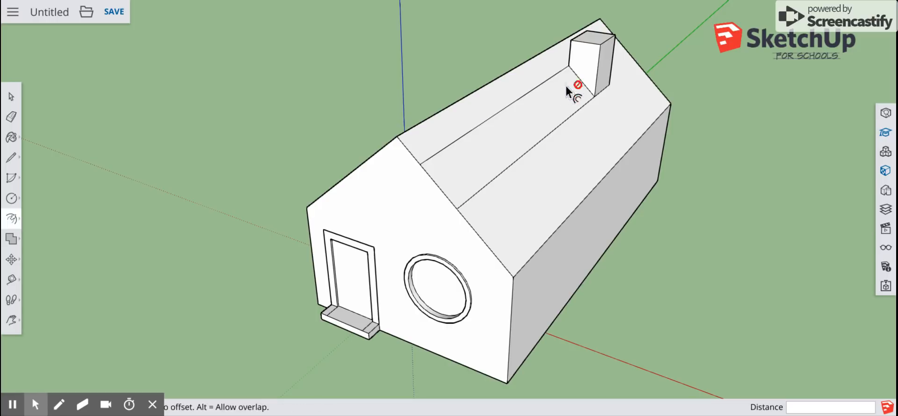
pyautogui.click(593, 39)
pyautogui.click(582, 54)
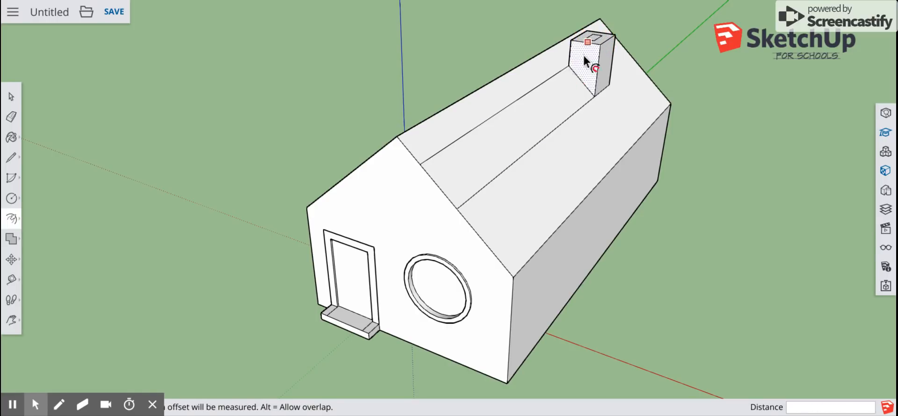
# Erase the two leftover lines running along the roof slope from the front gable to the chimney
pyautogui.click(11, 116)
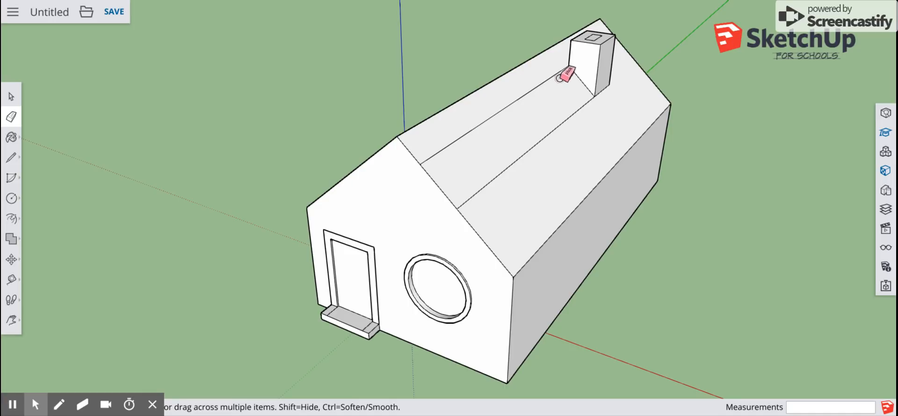
pyautogui.click(515, 99)
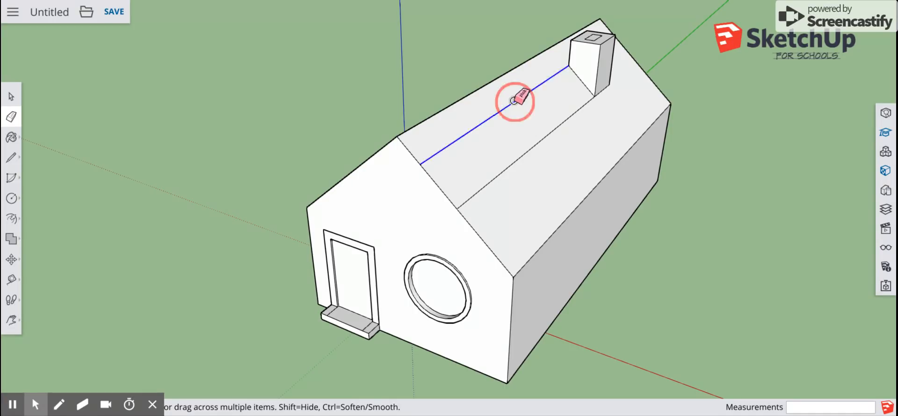
pyautogui.click(549, 132)
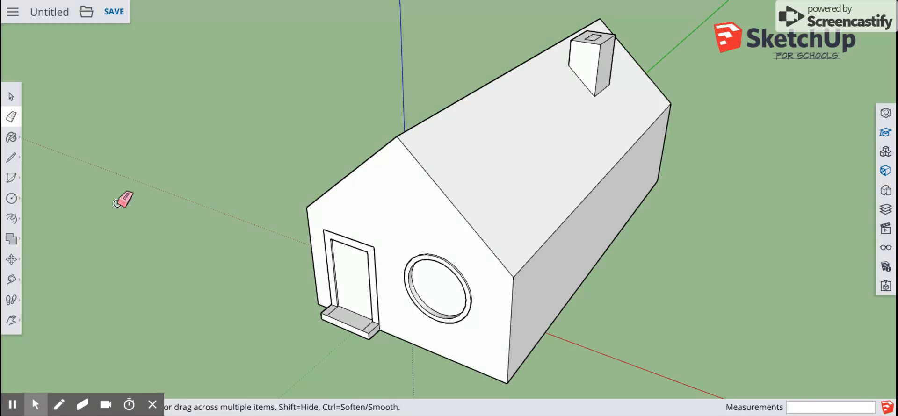
# Paint the right side wall and the front gable wall with the Brick Antique 01 material
pyautogui.moveTo(117, 203)
pyautogui.mouseDown(button='middle')
pyautogui.moveTo(308, 217)
pyautogui.moveTo(443, 151)
pyautogui.moveTo(215, 156)
pyautogui.moveTo(152, 168)
pyautogui.mouseUp(button='middle')
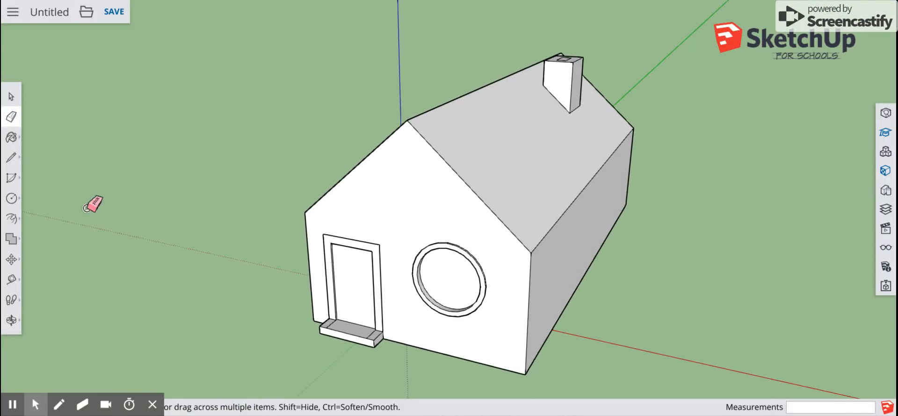
pyautogui.click(12, 138)
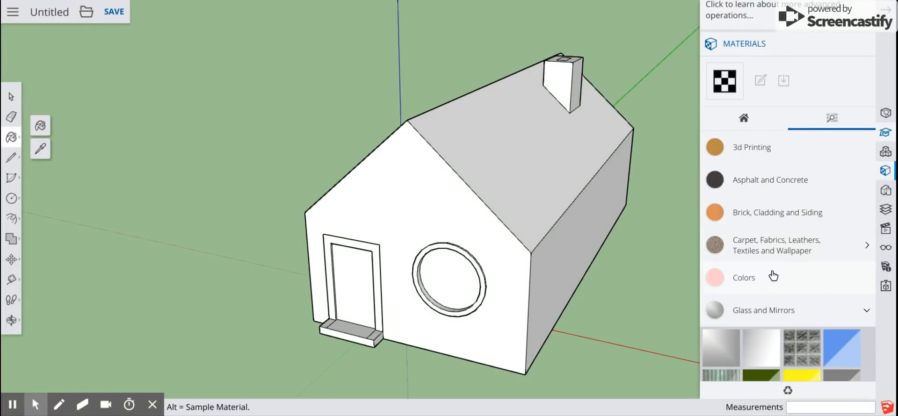
pyautogui.click(779, 220)
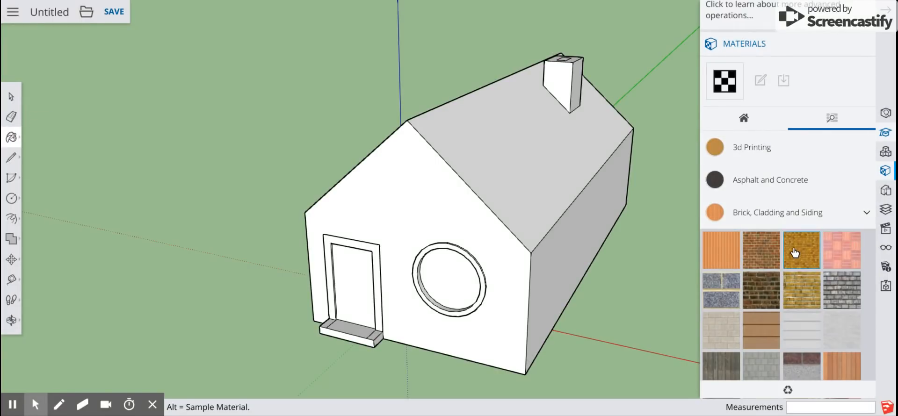
pyautogui.click(763, 252)
pyautogui.click(573, 264)
pyautogui.click(441, 227)
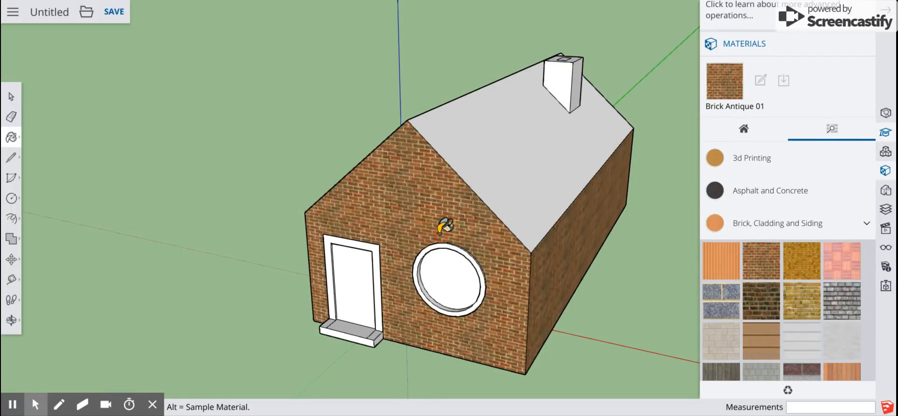
# Paint both roof slopes with the Concrete Block 8x8 Gray material
pyautogui.click(766, 376)
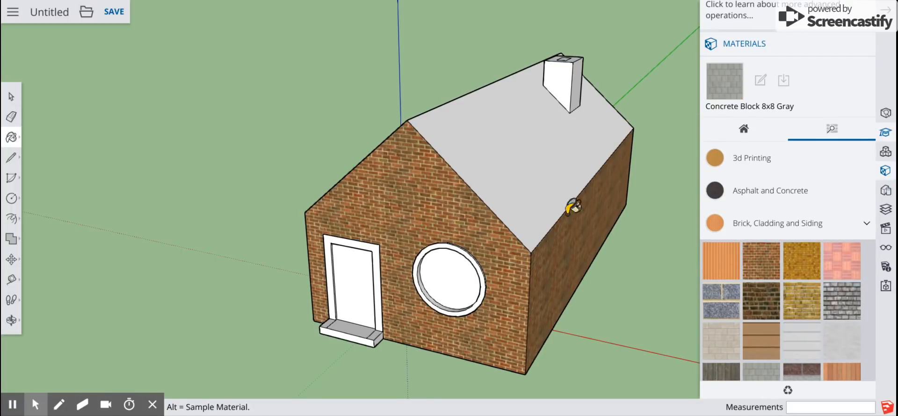
pyautogui.click(519, 169)
pyautogui.moveTo(264, 160); pyautogui.dragTo(517, 176, button='middle')
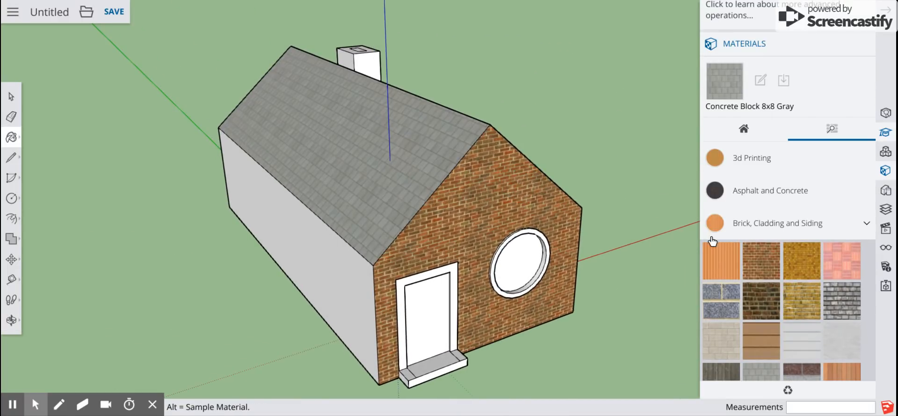
# Paint the left side wall, the chimney's visible sides and its top rim with Brick Antique 01
pyautogui.click(761, 260)
pyautogui.click(370, 274)
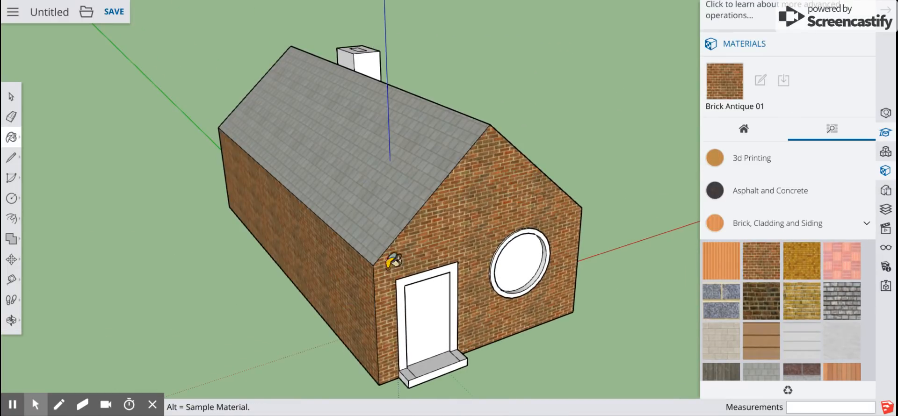
pyautogui.moveTo(621, 110)
pyautogui.mouseDown(button='middle')
pyautogui.moveTo(425, 144)
pyautogui.moveTo(511, 74)
pyautogui.mouseUp(button='middle')
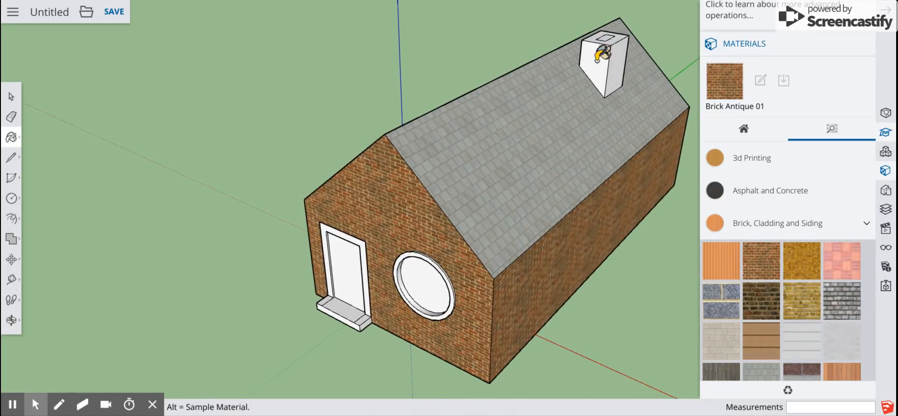
pyautogui.click(613, 61)
pyautogui.click(613, 60)
pyautogui.click(604, 39)
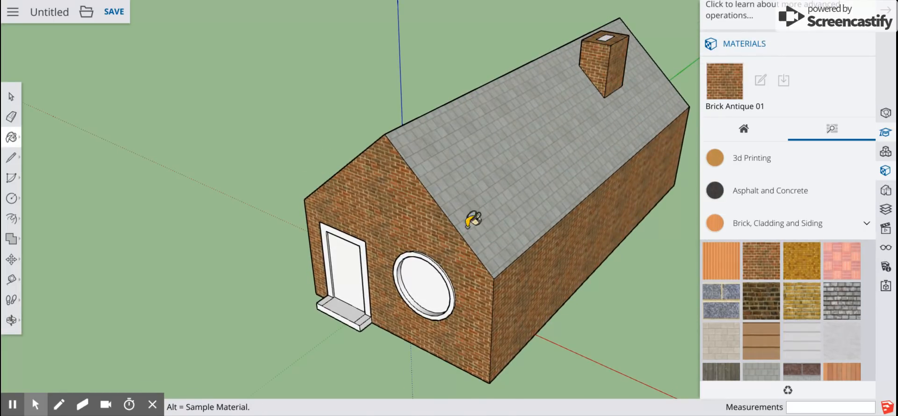
# Paint the inner door panel red with Color A05 from the Colors materials
pyautogui.moveTo(162, 197); pyautogui.dragTo(225, 112, button='middle')
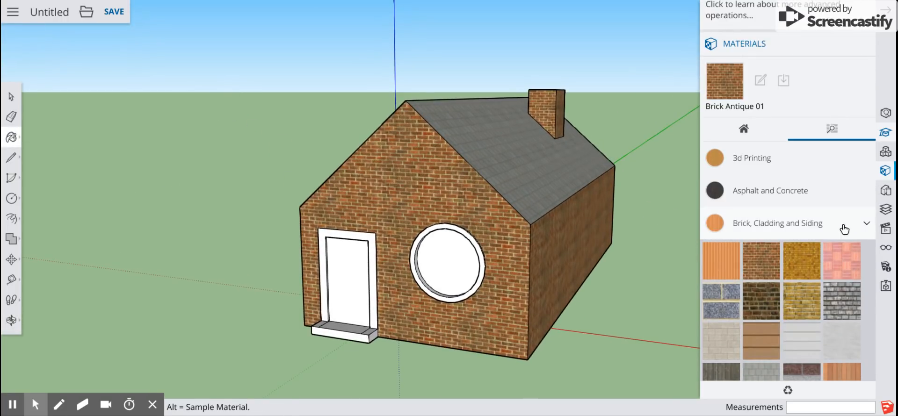
pyautogui.click(866, 224)
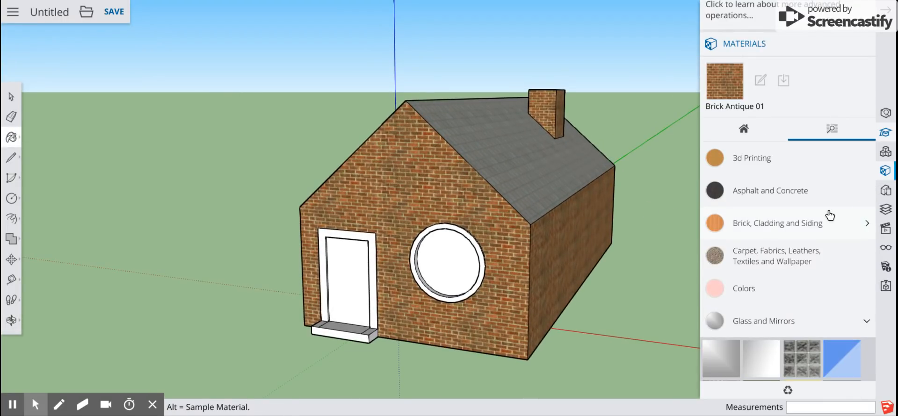
pyautogui.scroll(-1, 830, 215)
pyautogui.click(767, 281)
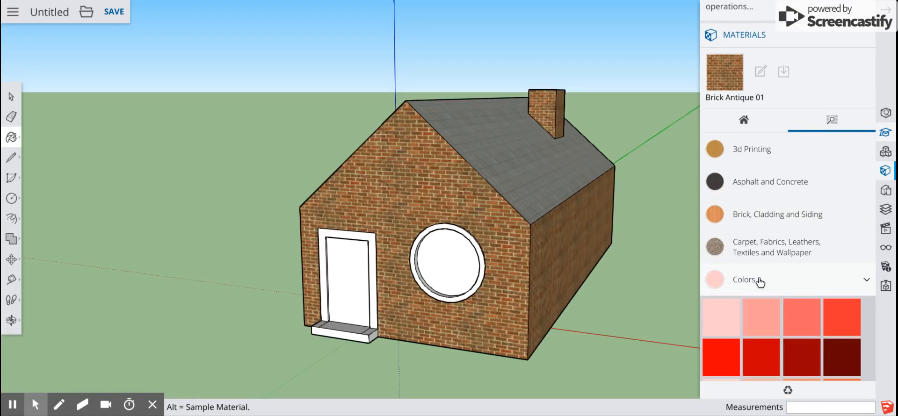
pyautogui.click(731, 351)
pyautogui.click(361, 264)
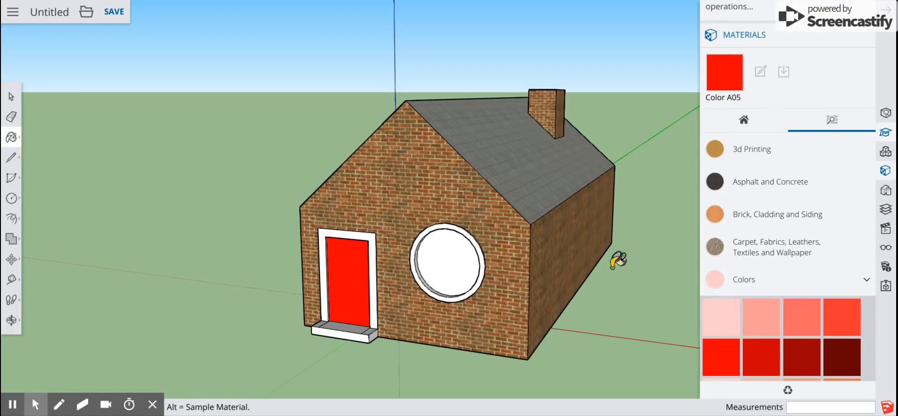
# Paint the round window's pane with the cloudy-sky reflective glass from the Glass and Mirrors materials
pyautogui.scroll(-1, 863, 281)
pyautogui.click(866, 275)
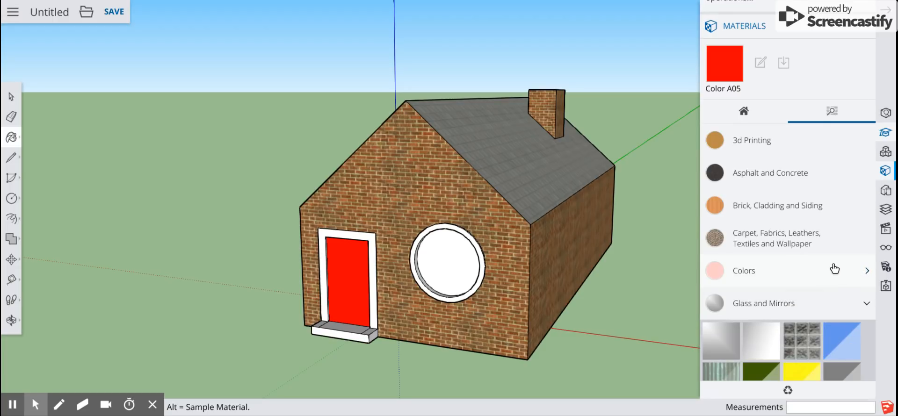
pyautogui.scroll(-5, 834, 264)
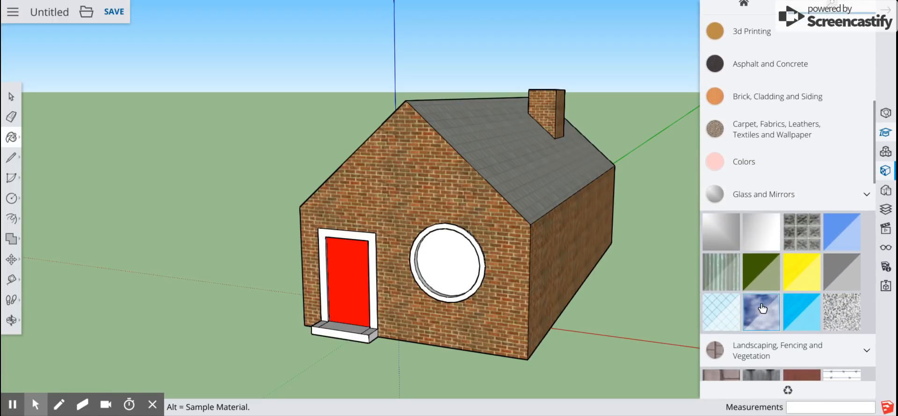
pyautogui.click(448, 257)
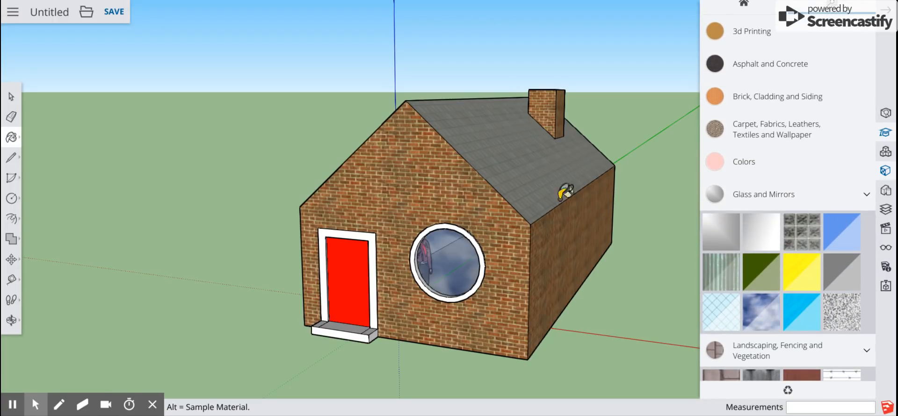
# Close the materials browser and examine the finished house from its front corner, showing the door, window, side wall and chimney
pyautogui.moveTo(194, 123)
pyautogui.mouseDown(button='middle')
pyautogui.moveTo(130, 134)
pyautogui.moveTo(145, 100)
pyautogui.moveTo(291, 148)
pyautogui.moveTo(363, 159)
pyautogui.moveTo(503, 148)
pyautogui.moveTo(561, 126)
pyautogui.moveTo(407, 148)
pyautogui.moveTo(198, 161)
pyautogui.moveTo(168, 177)
pyautogui.moveTo(113, 185)
pyautogui.moveTo(168, 140)
pyautogui.moveTo(239, 128)
pyautogui.moveTo(142, 98)
pyautogui.moveTo(181, 124)
pyautogui.moveTo(286, 140)
pyautogui.moveTo(444, 144)
pyautogui.moveTo(448, 136)
pyautogui.moveTo(233, 151)
pyautogui.moveTo(196, 140)
pyautogui.moveTo(210, 133)
pyautogui.mouseUp(button='middle')
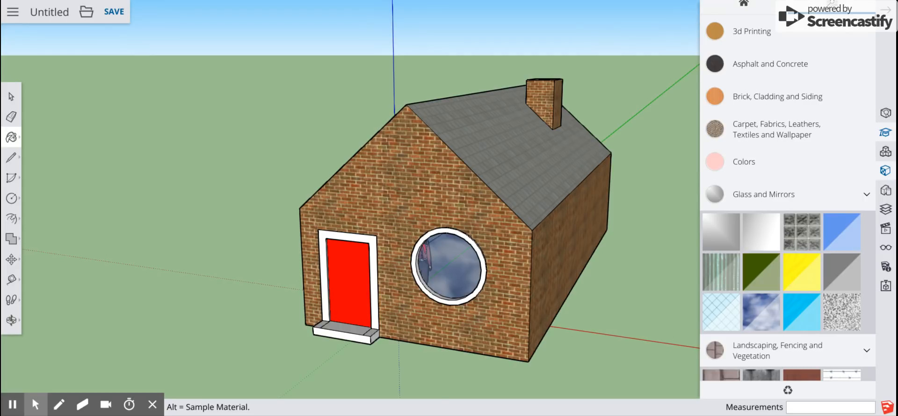
pyautogui.click(886, 10)
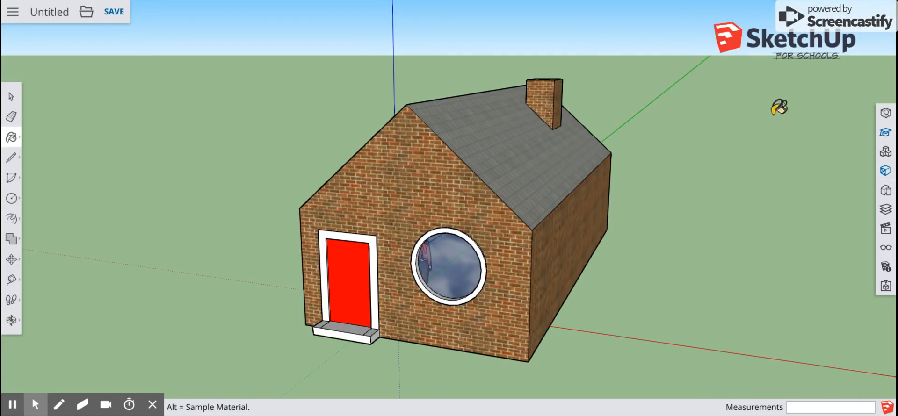
pyautogui.moveTo(712, 159)
pyautogui.mouseDown(button='middle')
pyautogui.moveTo(616, 181)
pyautogui.moveTo(651, 133)
pyautogui.mouseUp(button='middle')
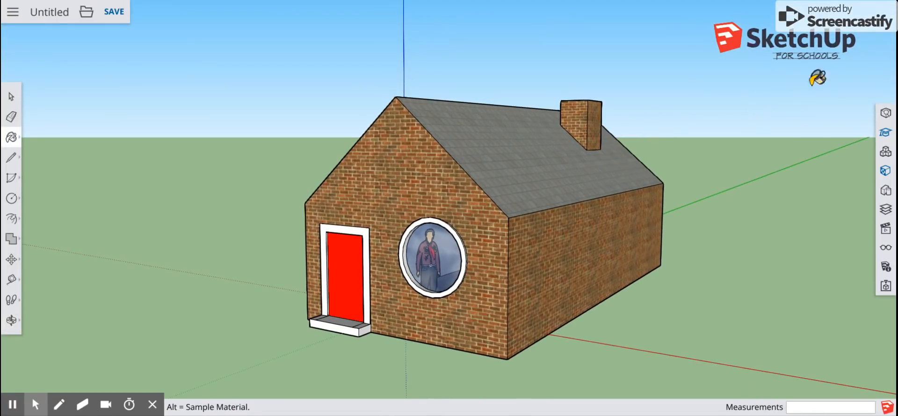